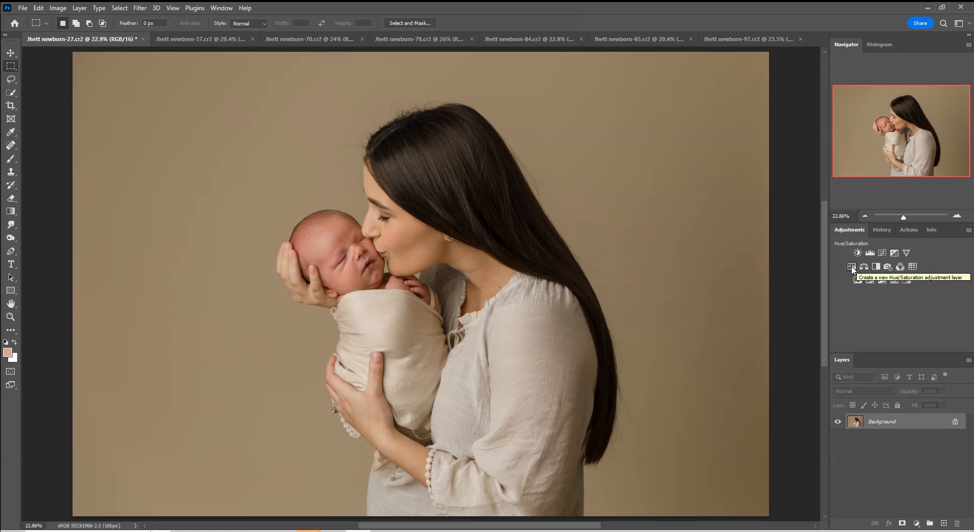
Try the reduce red preset on a new Hue/Saturation adjustment layer and delete that layer.
click(852, 266)
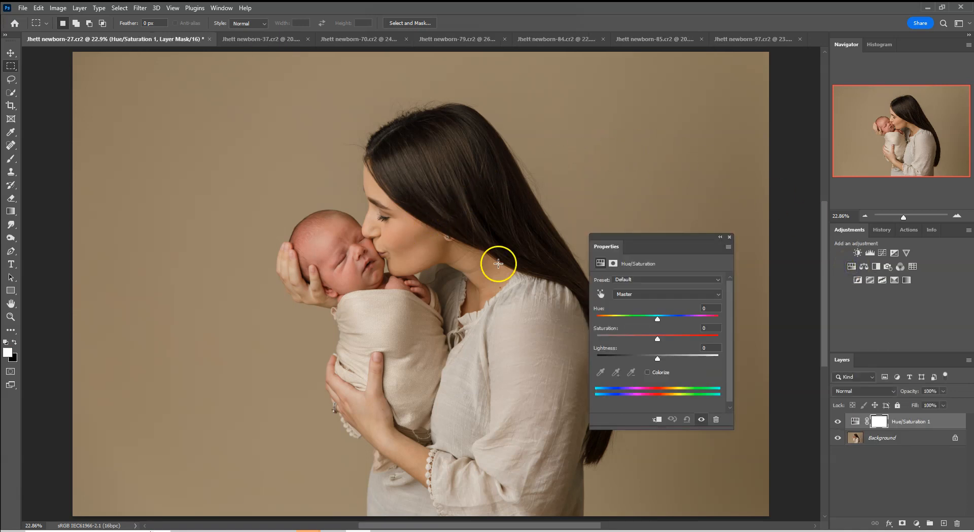
drag(643, 237, 671, 222)
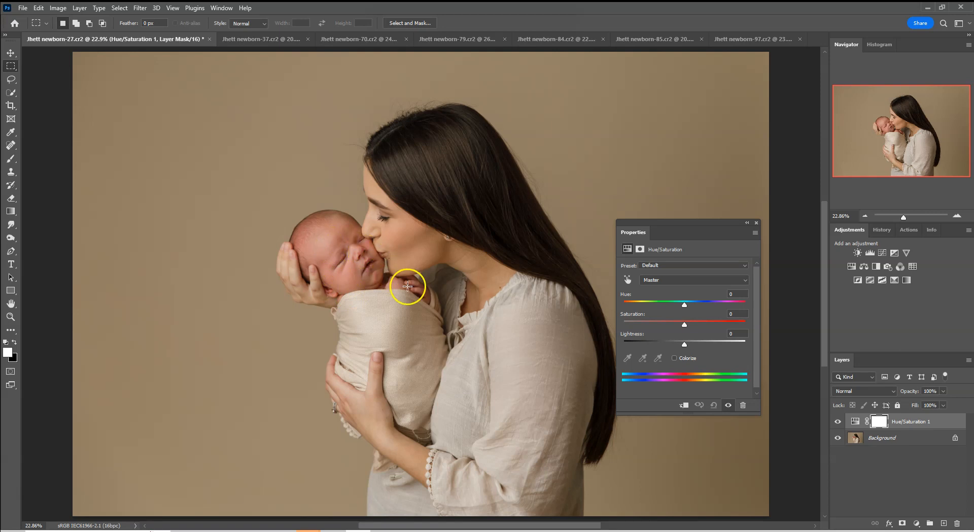
click(668, 264)
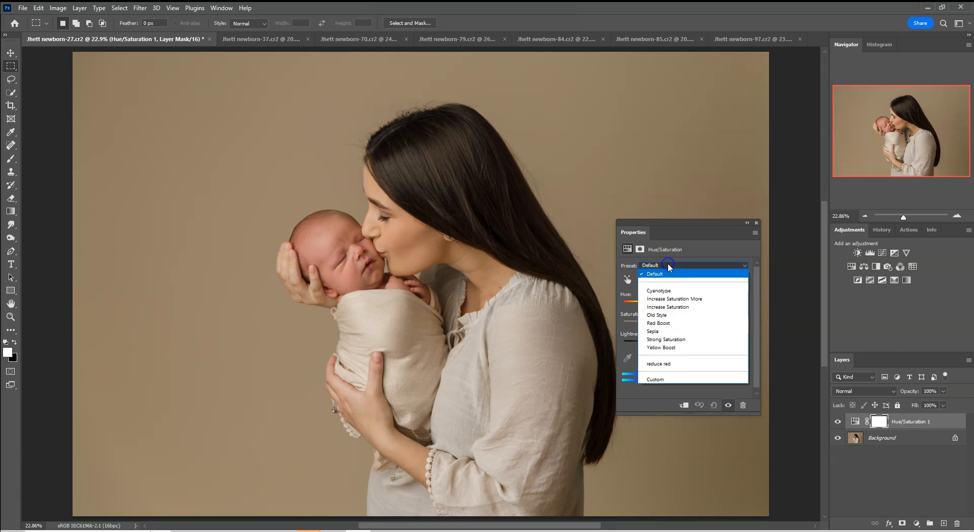
click(673, 364)
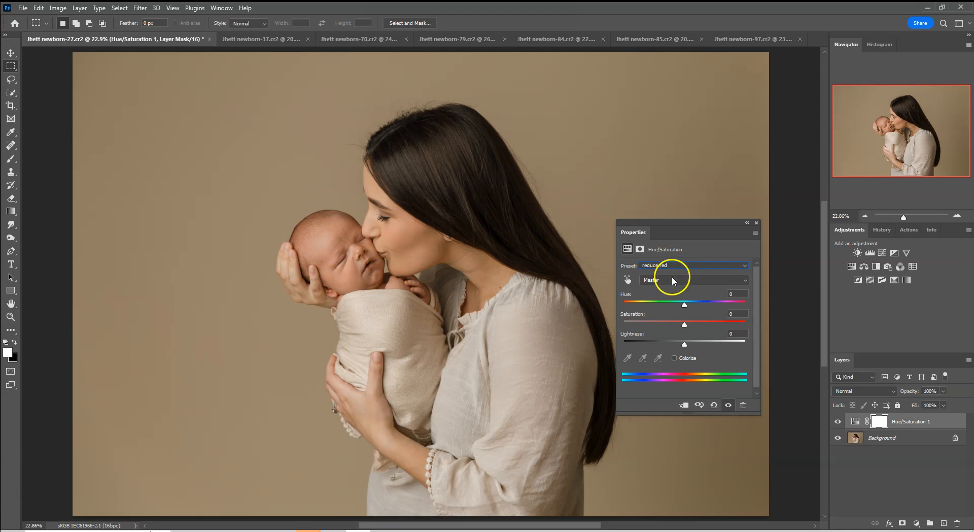
drag(899, 421, 958, 522)
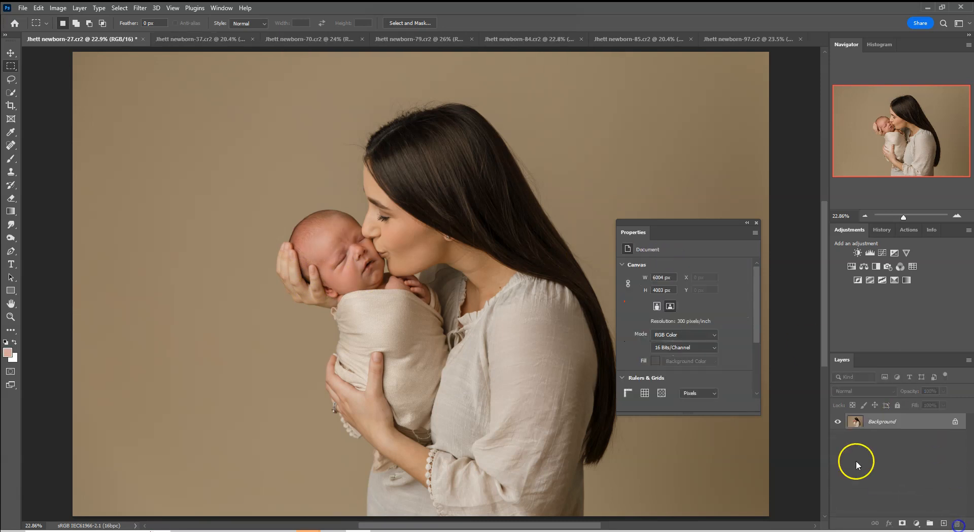
Add a Hue/Saturation adjustment layer, narrow the Reds range to end at 13°\21°, and set the Reds hue to +7.
click(851, 268)
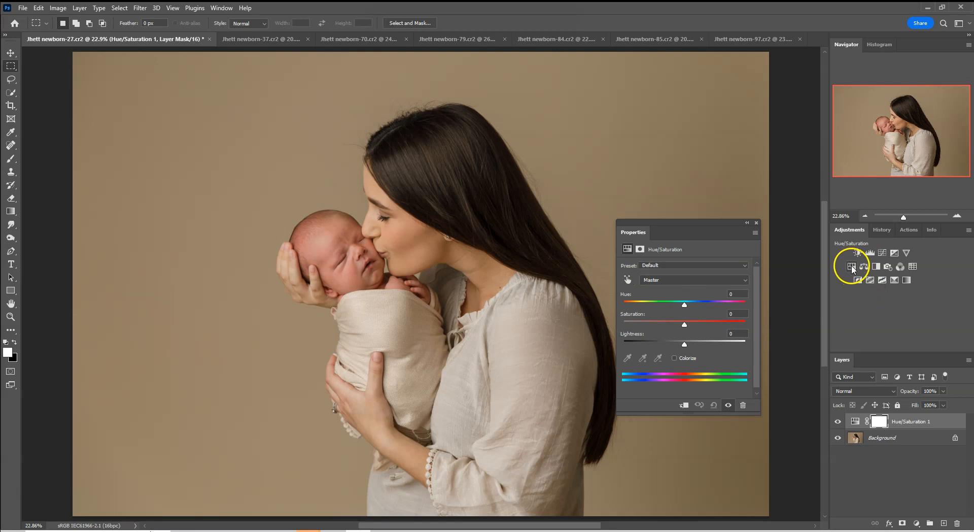
click(655, 285)
click(654, 292)
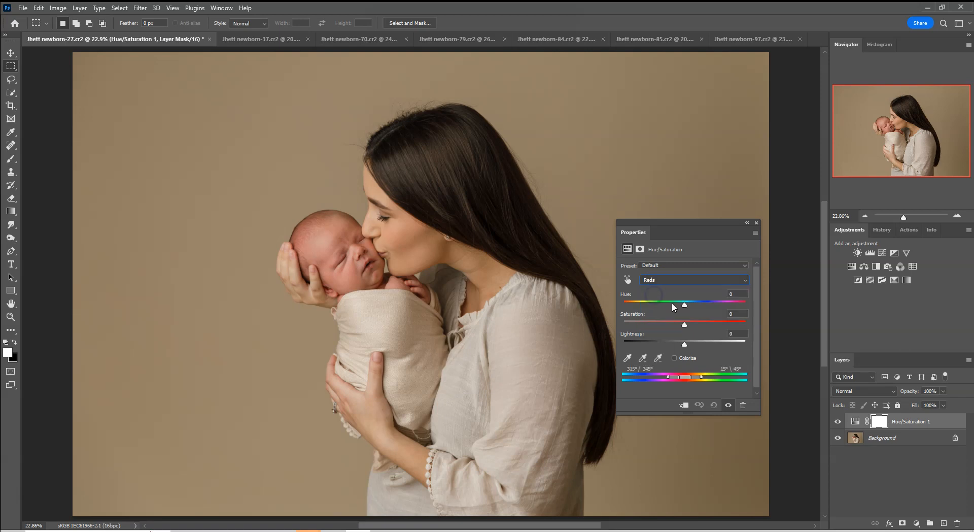
drag(684, 305, 609, 300)
drag(701, 377, 692, 378)
drag(623, 304, 689, 311)
Open the dialog for saving the Hue/Saturation preset, cancel it, and delete the adjustment layer.
click(755, 233)
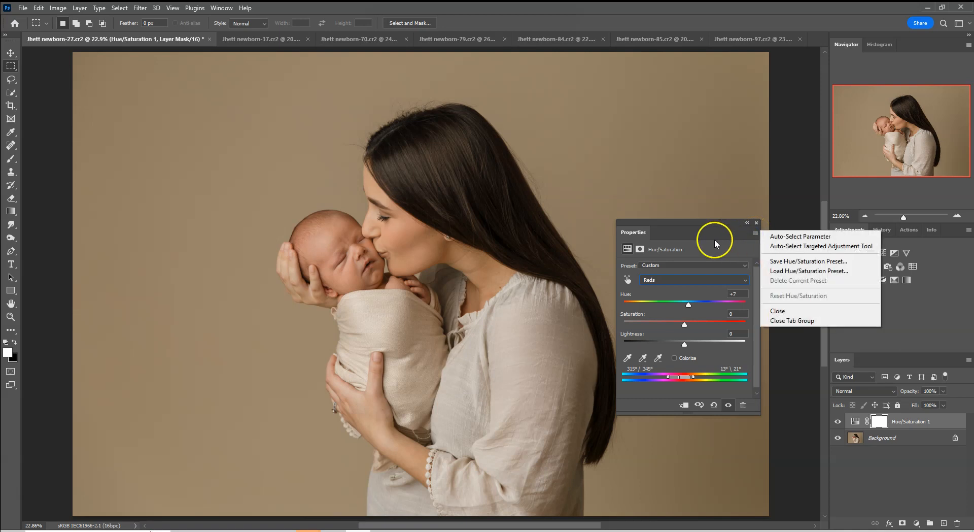
click(784, 263)
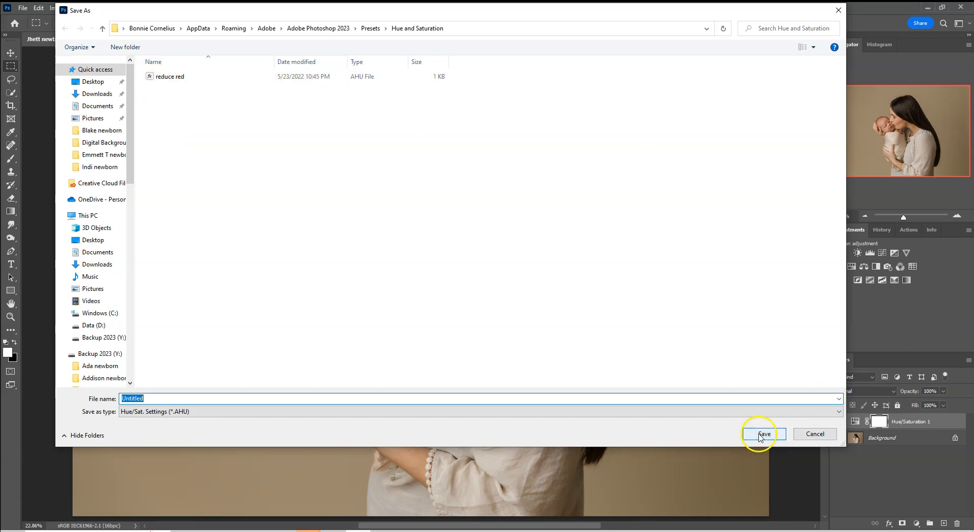
click(815, 434)
drag(905, 415, 957, 523)
Apply the saved reduce red preset to a fresh Hue/Saturation adjustment layer and discard the layer.
click(847, 267)
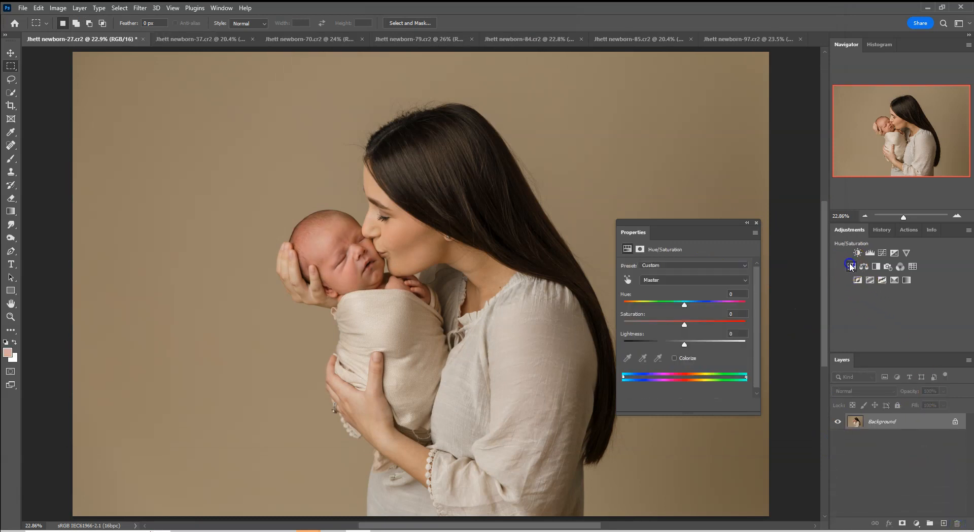
click(656, 265)
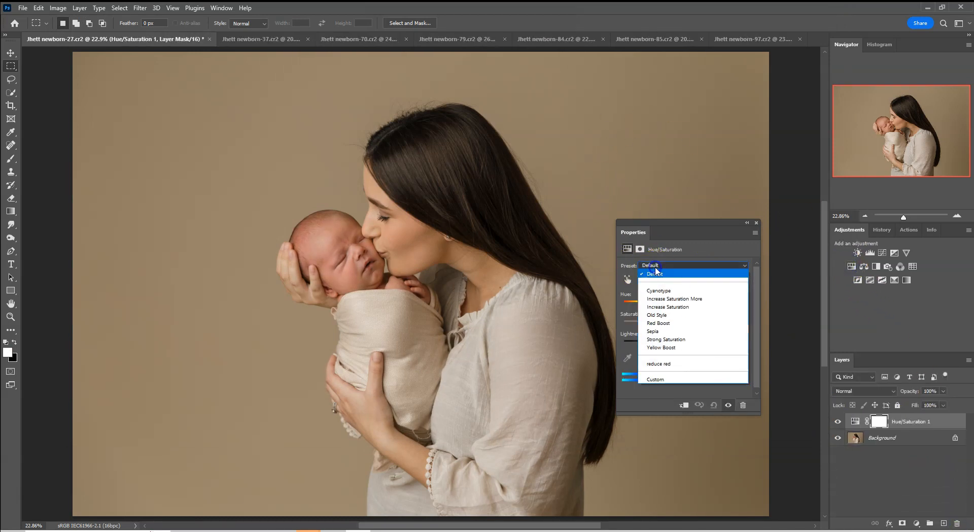
click(663, 364)
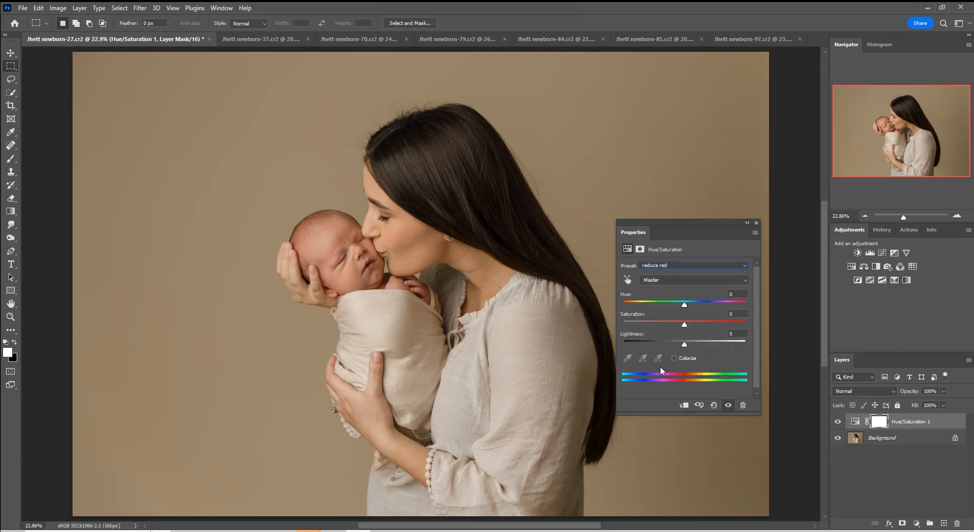
click(660, 366)
click(755, 222)
click(908, 420)
drag(908, 420, 961, 526)
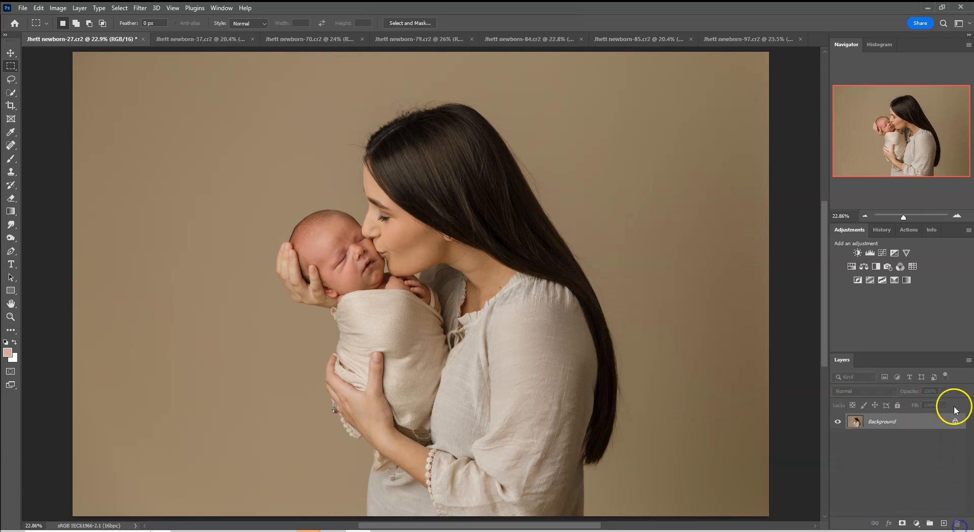
Start recording a new action in the photographer's own action set, named with the baby's first name plus "newborn action", color None.
click(903, 232)
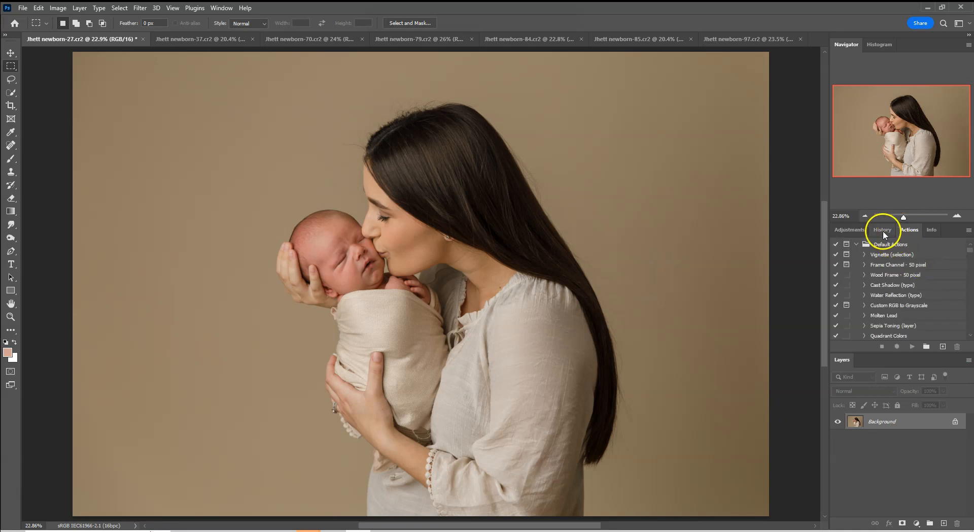
scroll(909, 269, down, 3)
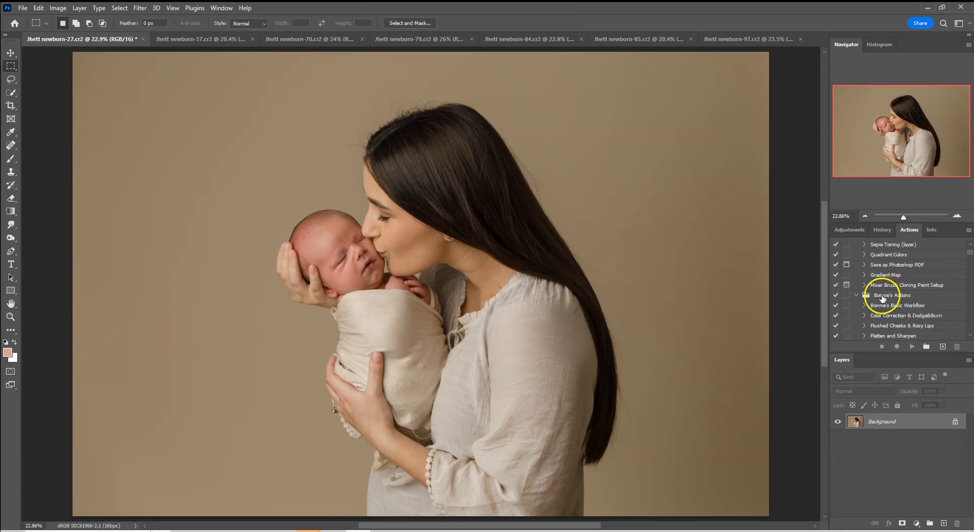
click(893, 294)
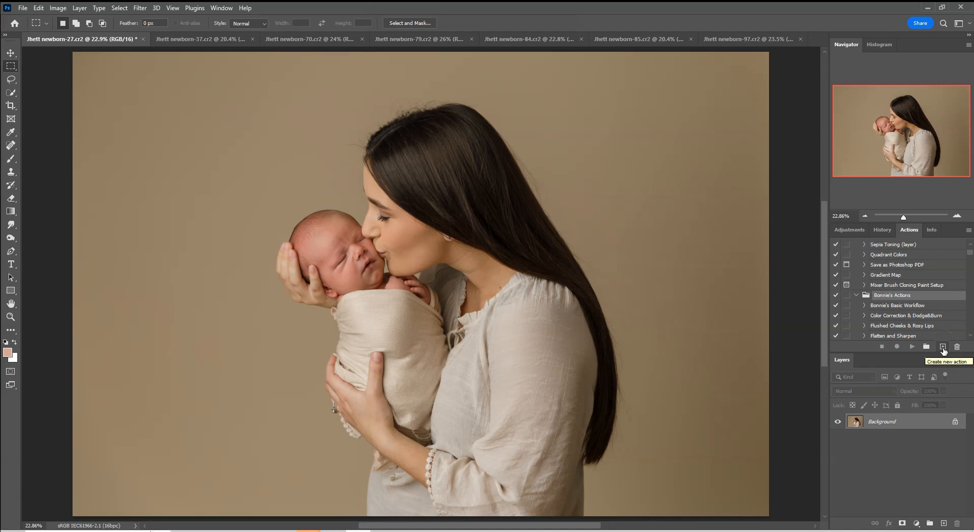
click(943, 347)
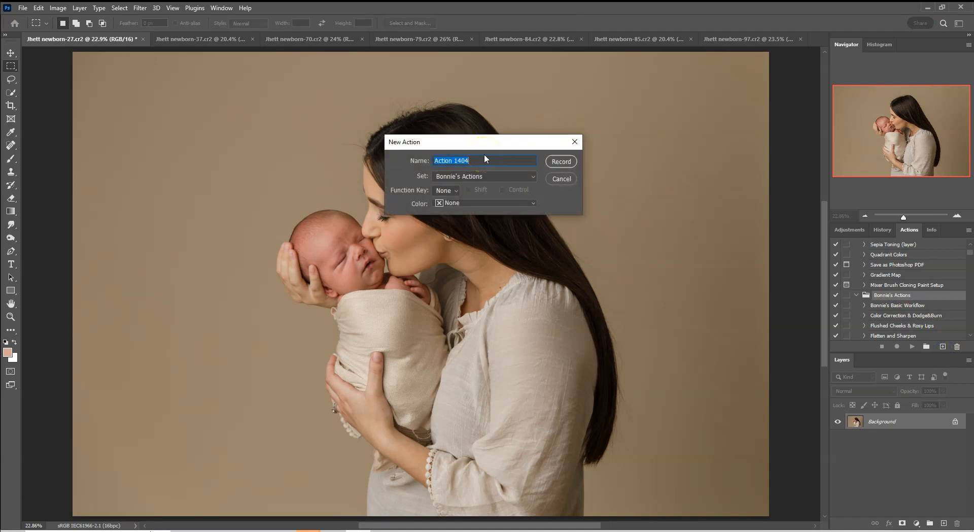
text(Jhett newborn actu)
text(on)
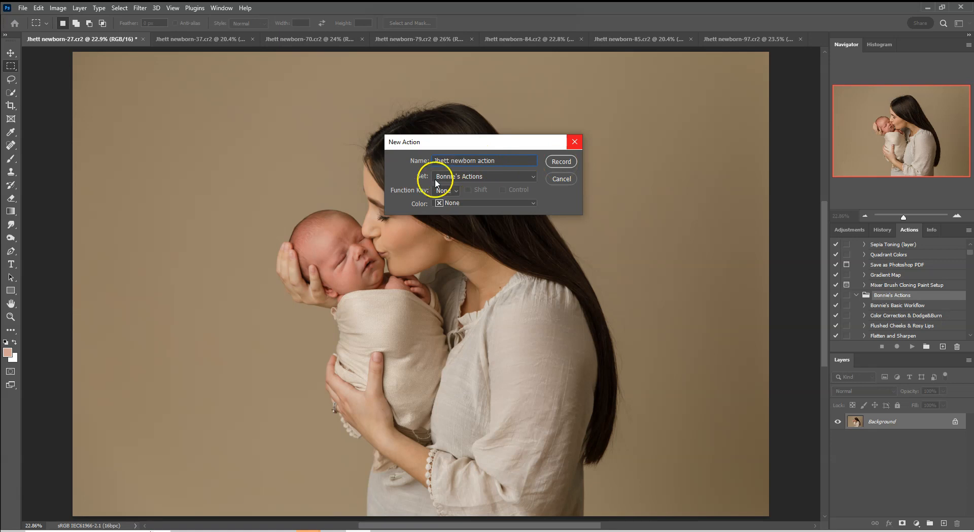
click(460, 203)
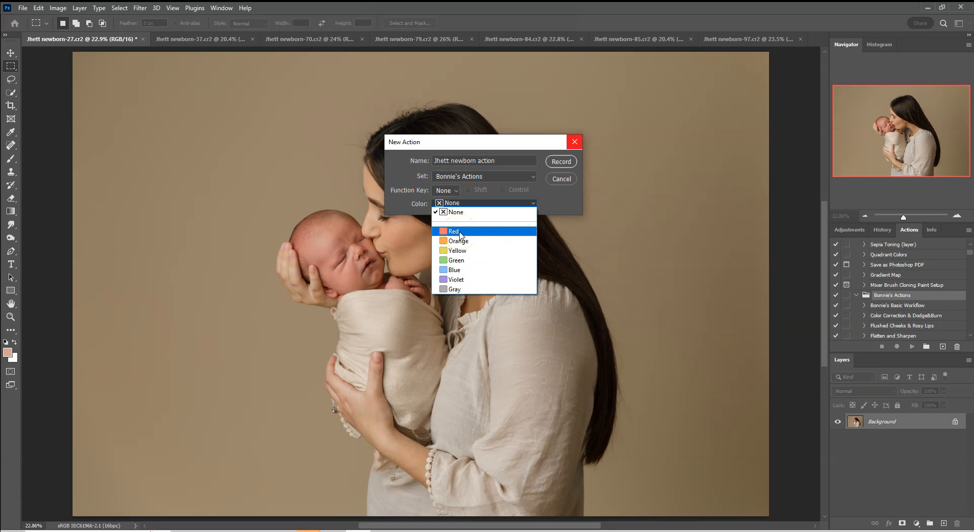
click(460, 210)
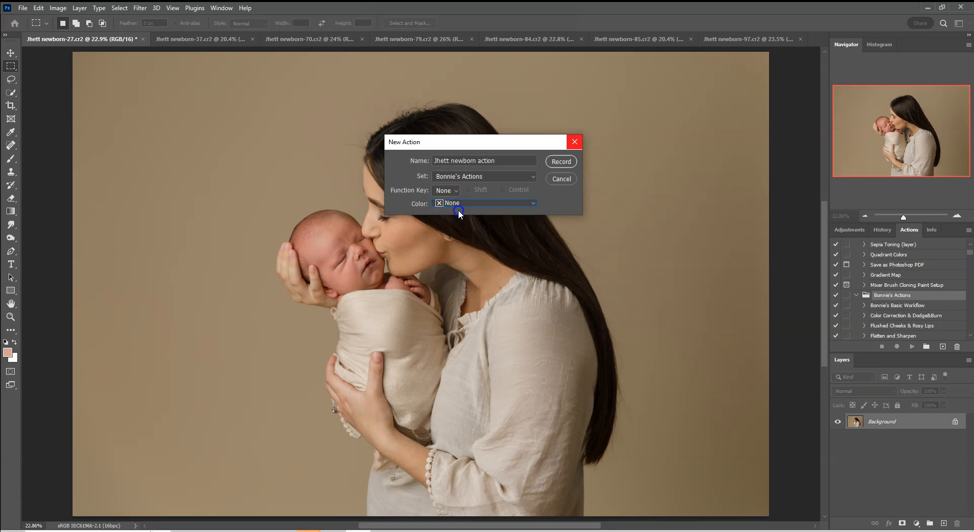
click(557, 166)
click(558, 164)
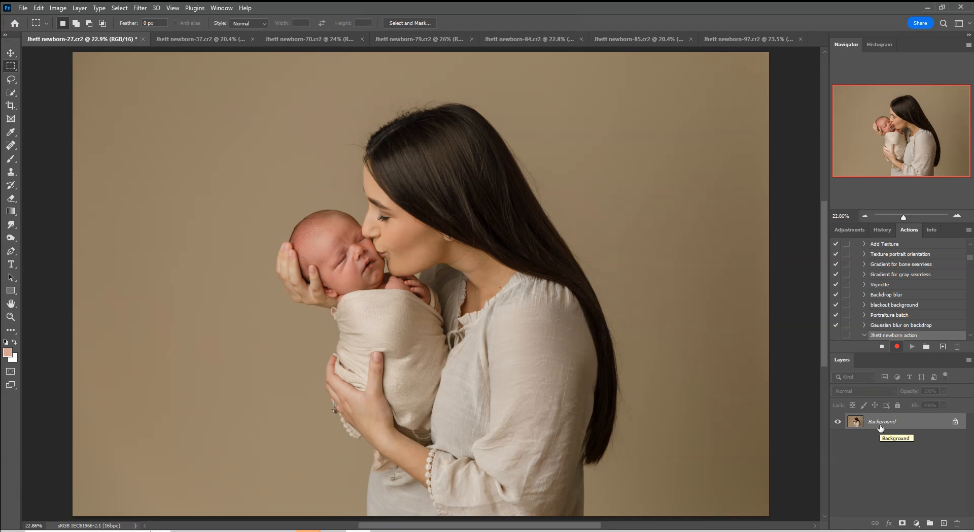
Duplicate the Background layer and add a Hue/Saturation adjustment layer above the copy using the reduce red preset.
key(ctrl+j)
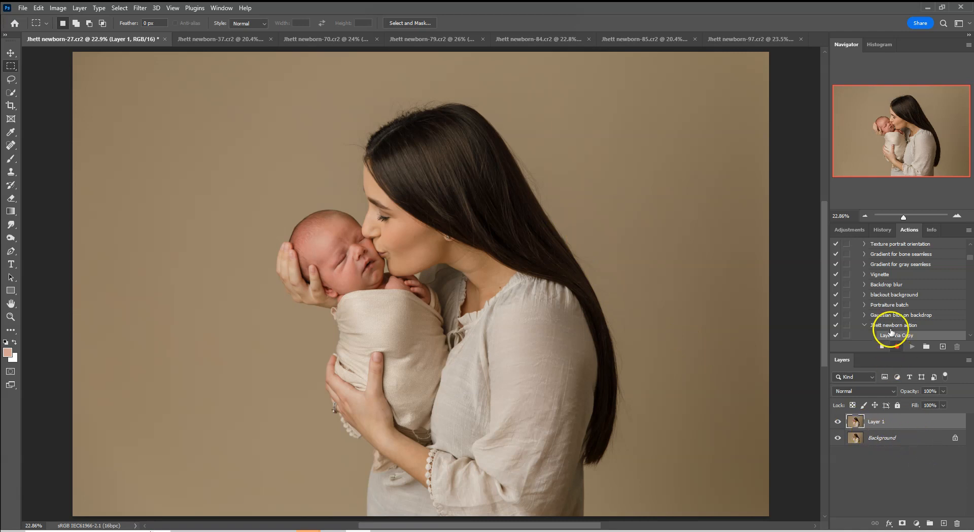
click(854, 228)
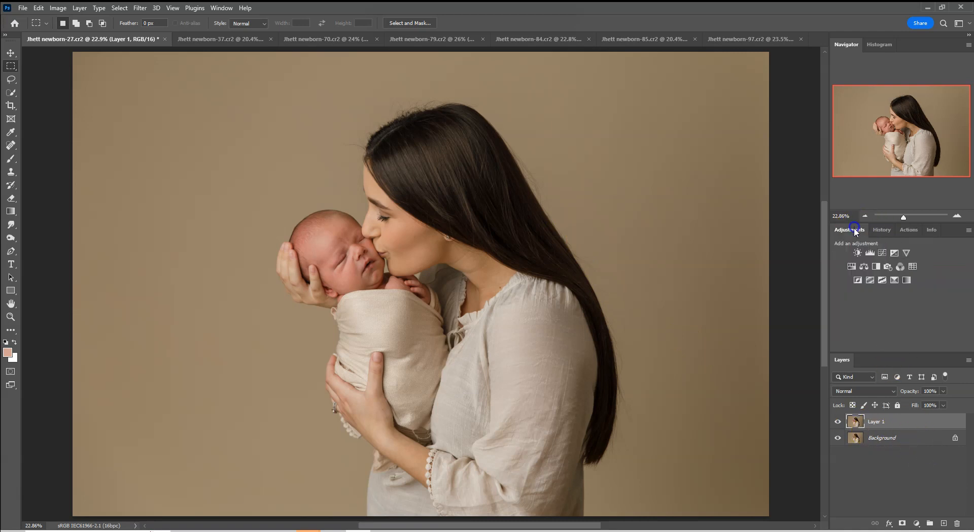
click(852, 267)
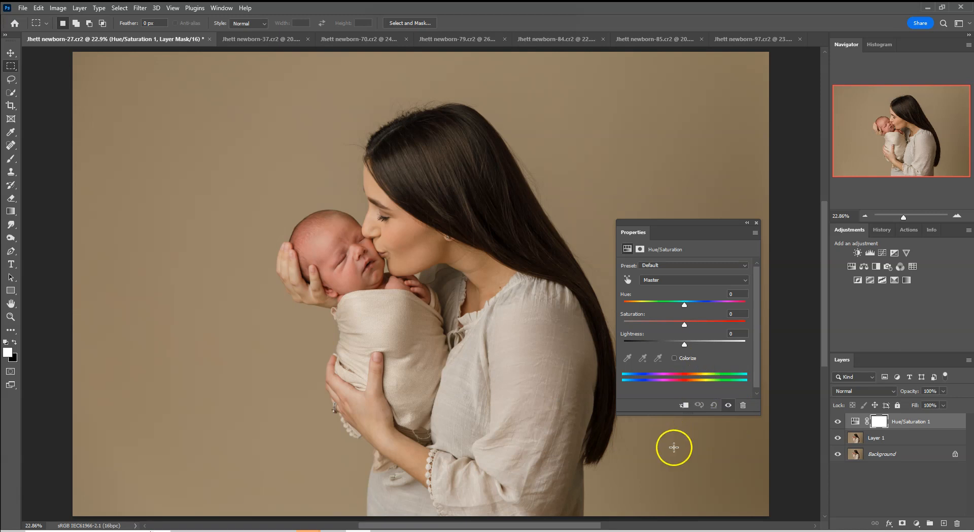
click(654, 265)
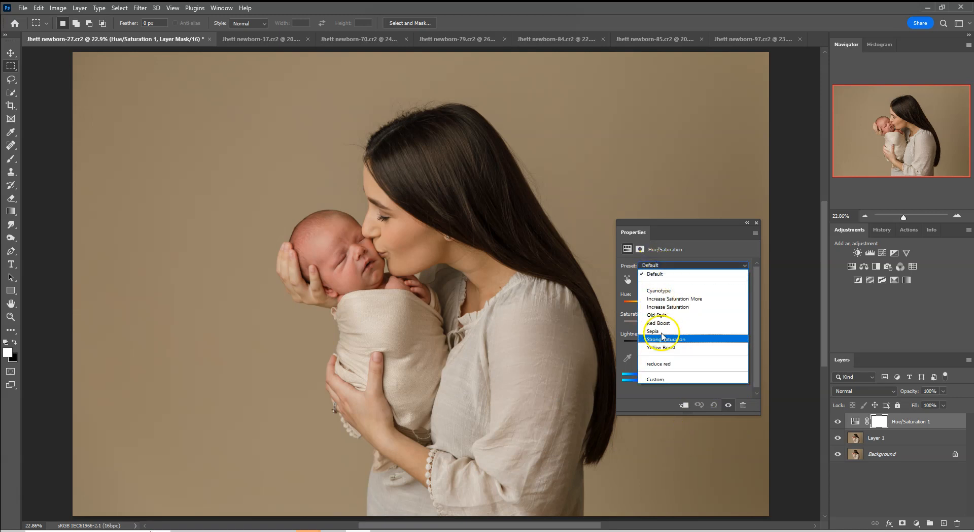
click(661, 365)
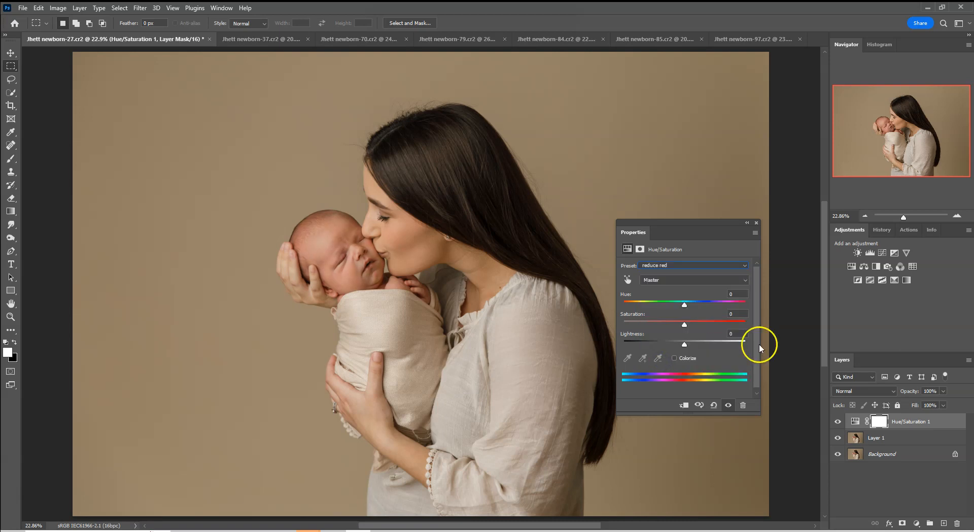
click(757, 223)
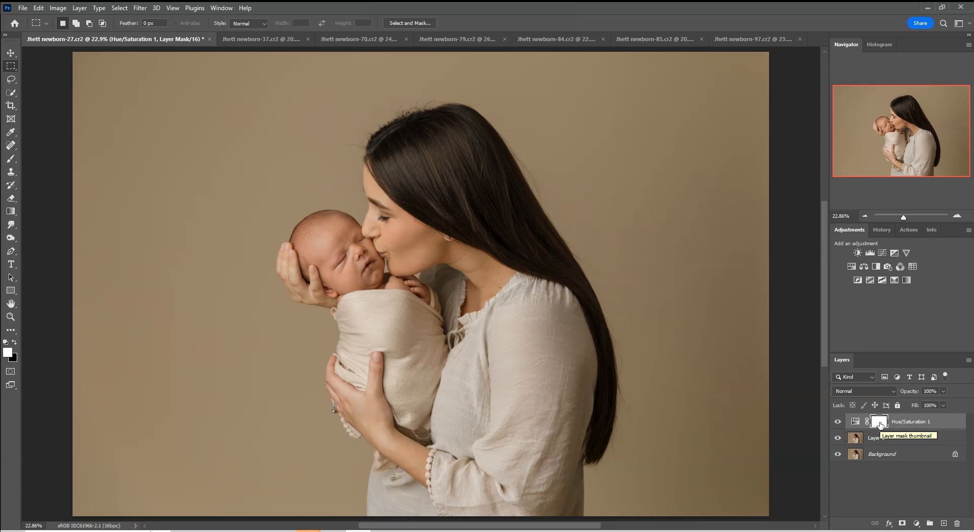
click(880, 424)
click(882, 424)
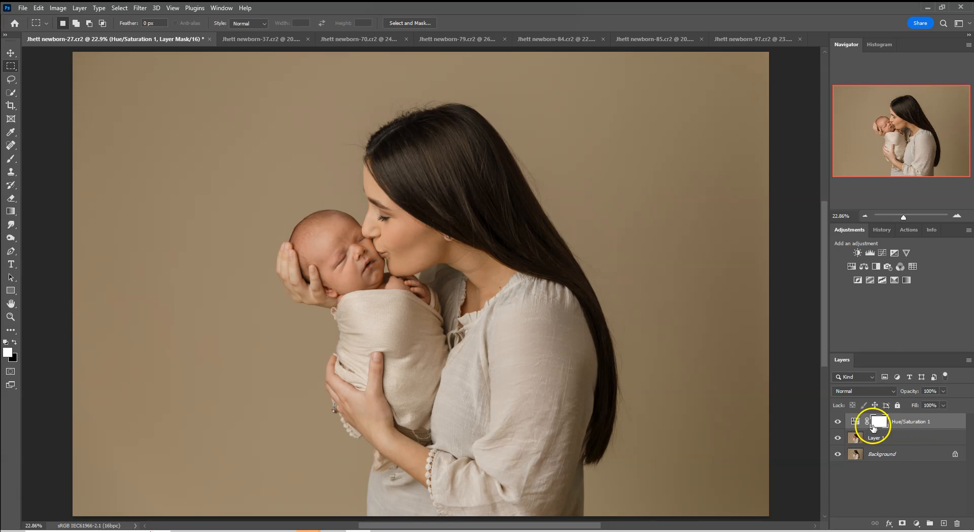
Add a Levels layer with white input 241 and a Curves layer with the Linear Contrast (RGB) preset at 71% opacity.
click(870, 256)
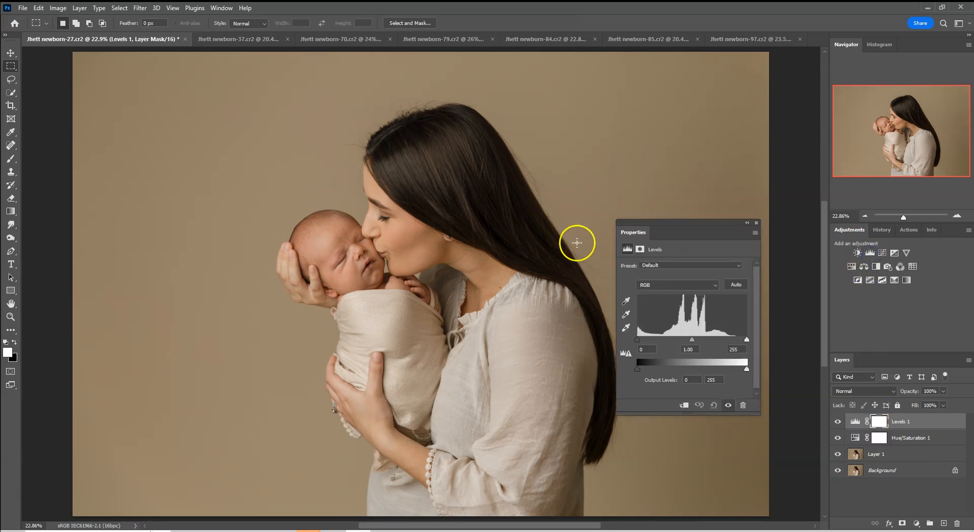
drag(746, 338, 744, 339)
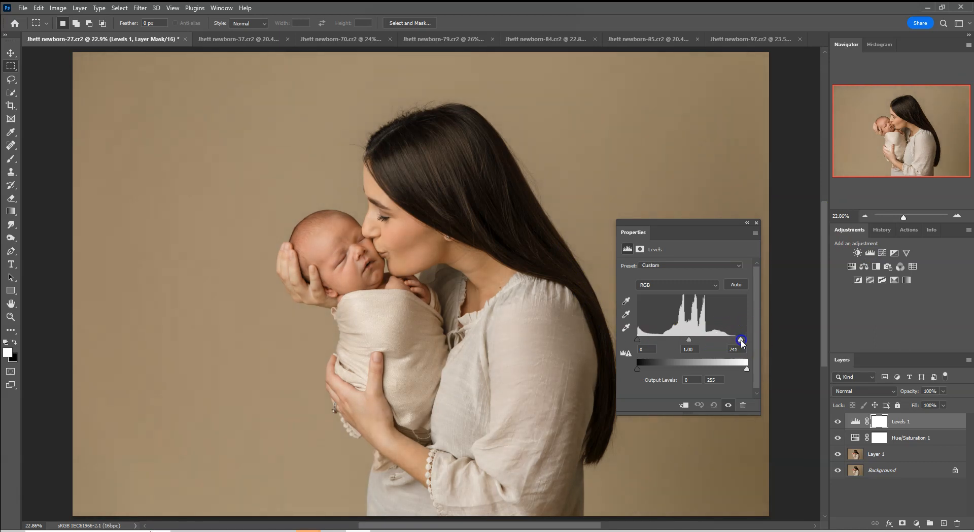
click(882, 252)
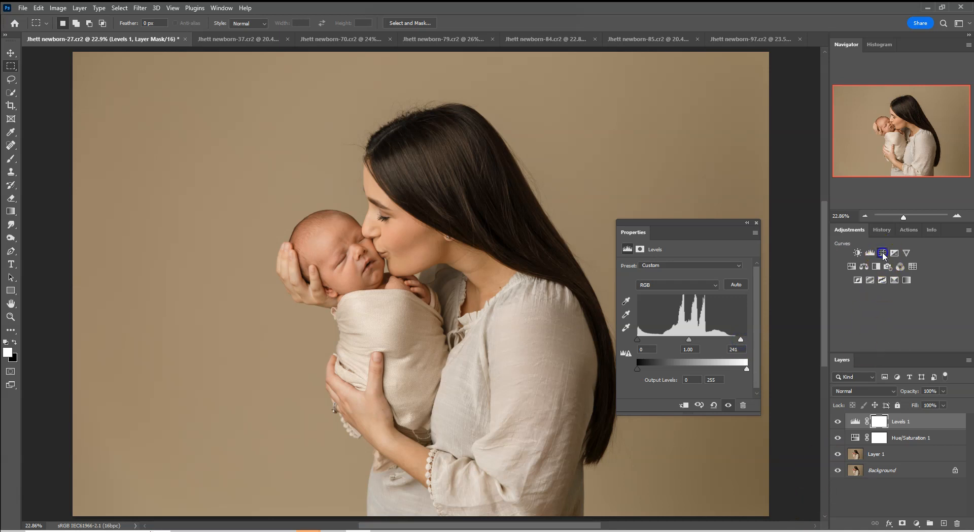
click(654, 265)
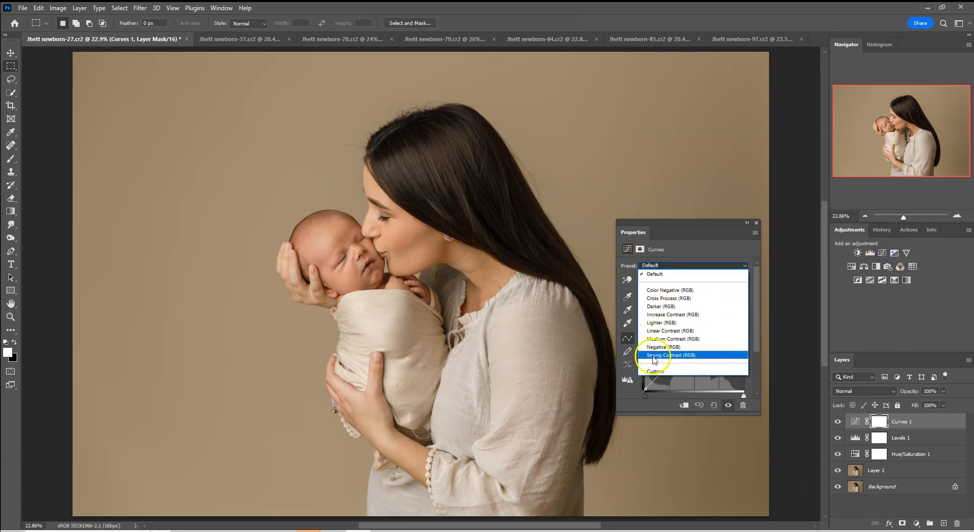
click(660, 331)
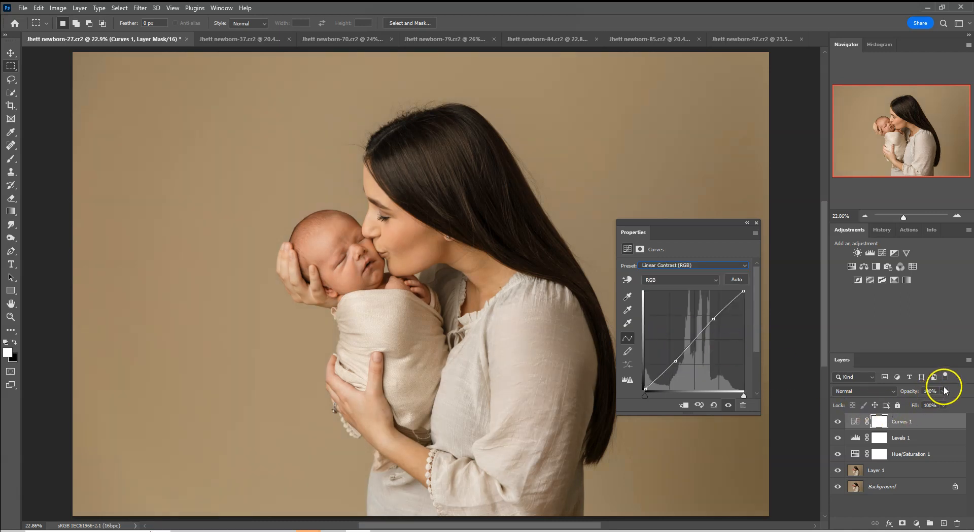
click(943, 391)
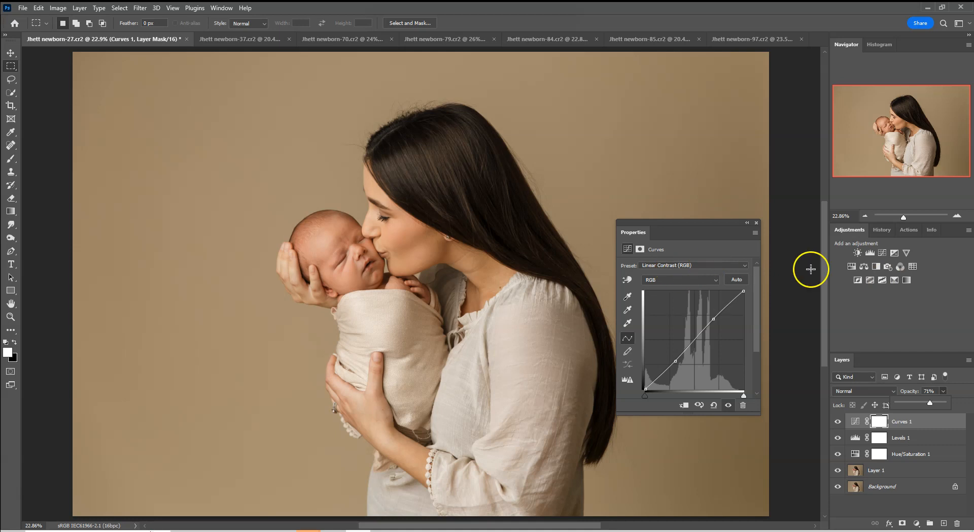
Add a Selective Color adjustment layer and set Black to +2% for the Blacks.
click(887, 267)
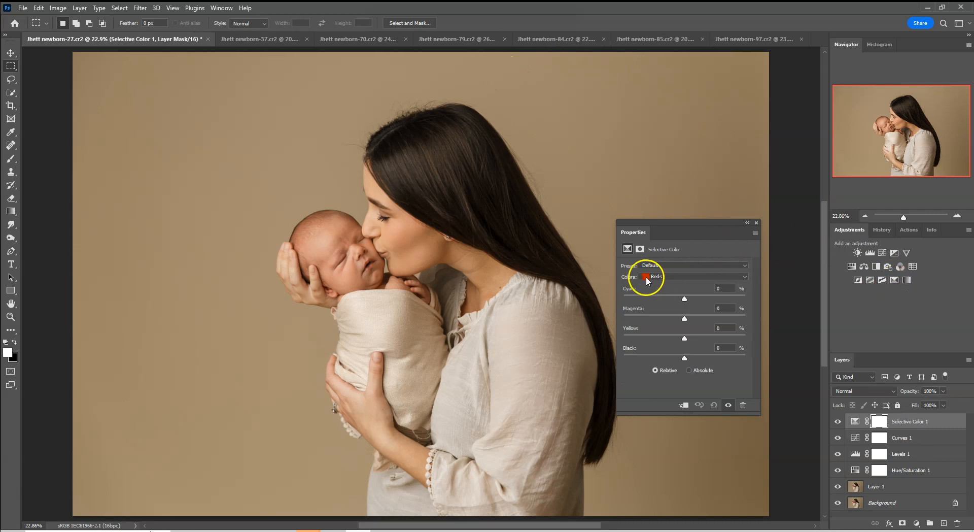
click(649, 276)
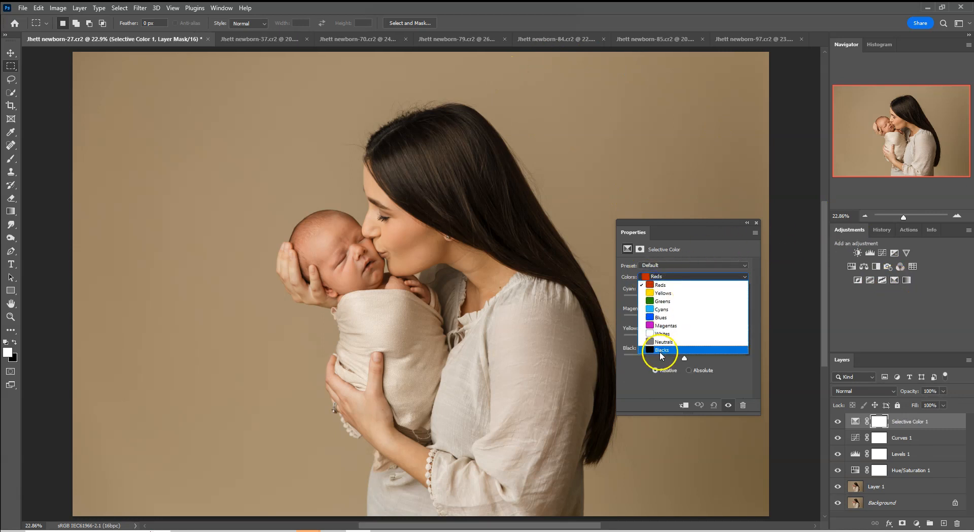
click(660, 350)
drag(680, 354, 687, 360)
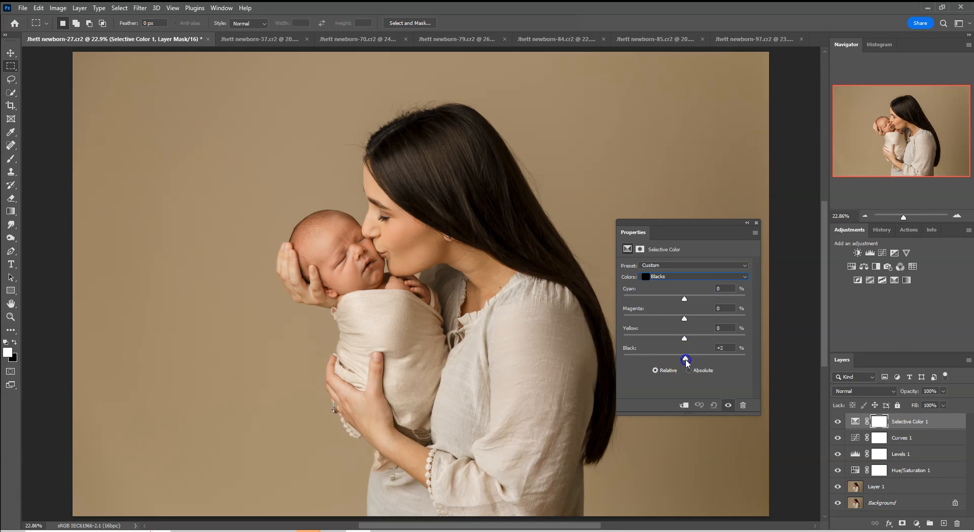
click(756, 222)
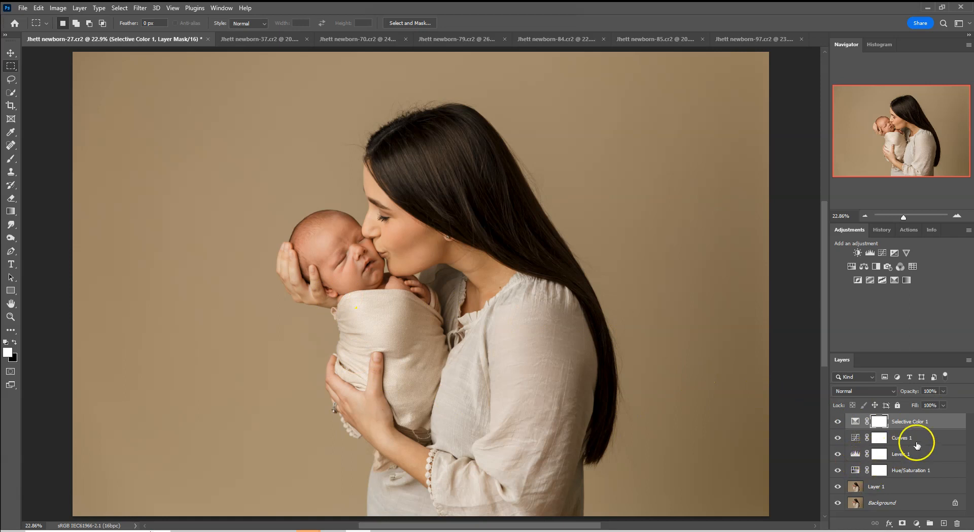
Stop recording the newborn action.
click(910, 229)
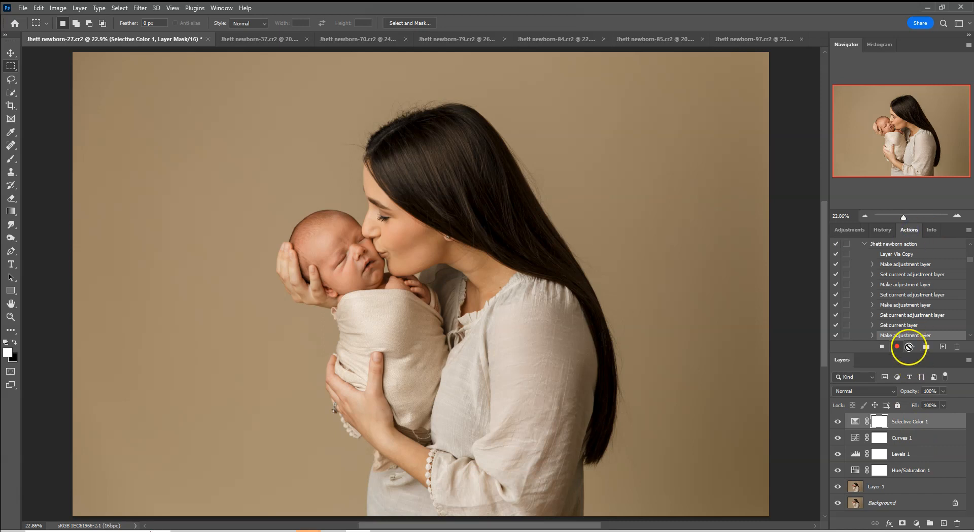
click(882, 347)
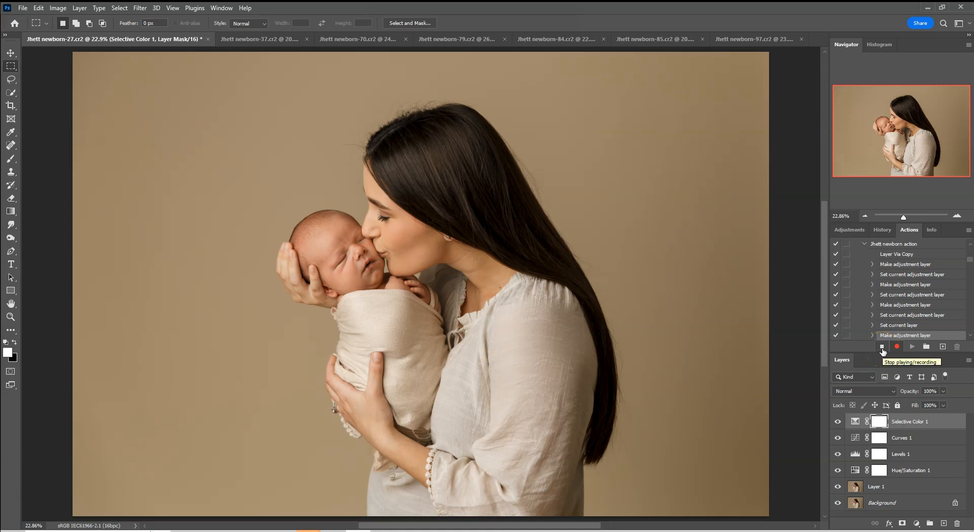
click(883, 348)
click(888, 284)
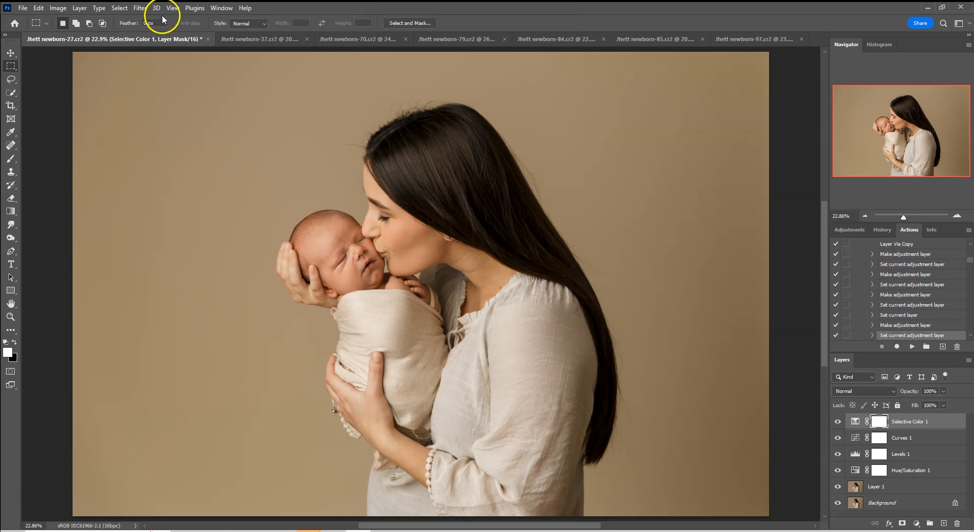
Play the recorded newborn action on photo newborn-37 and delete all the layers it adds above the Background.
click(246, 38)
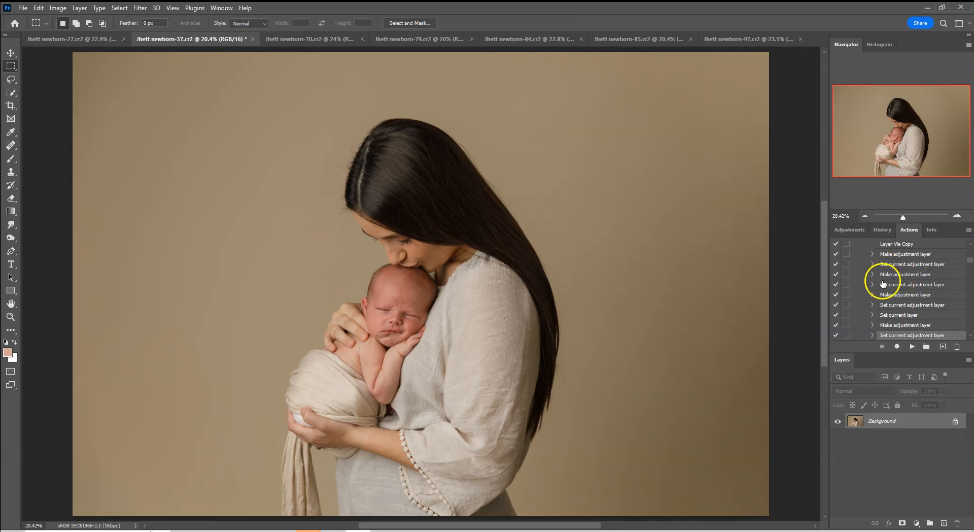
scroll(883, 282, up, 2)
click(876, 254)
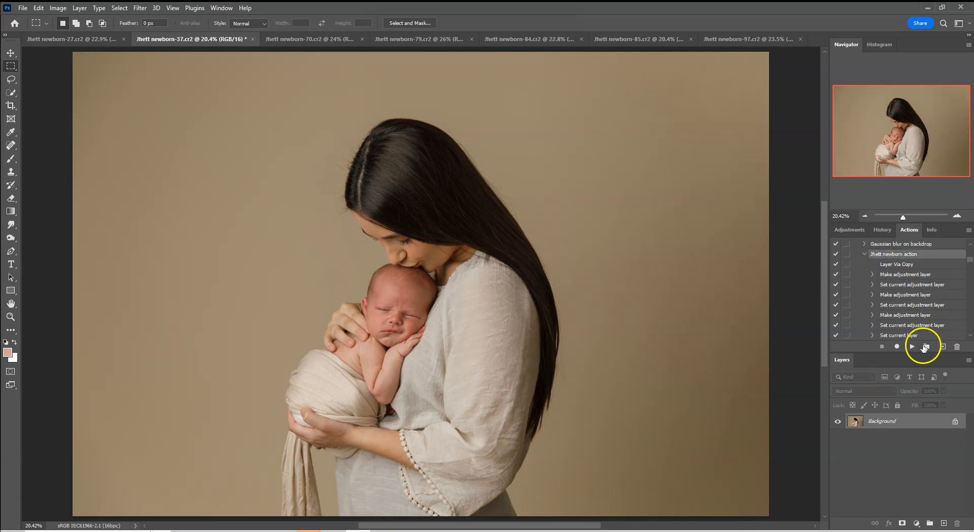
click(911, 347)
click(585, 312)
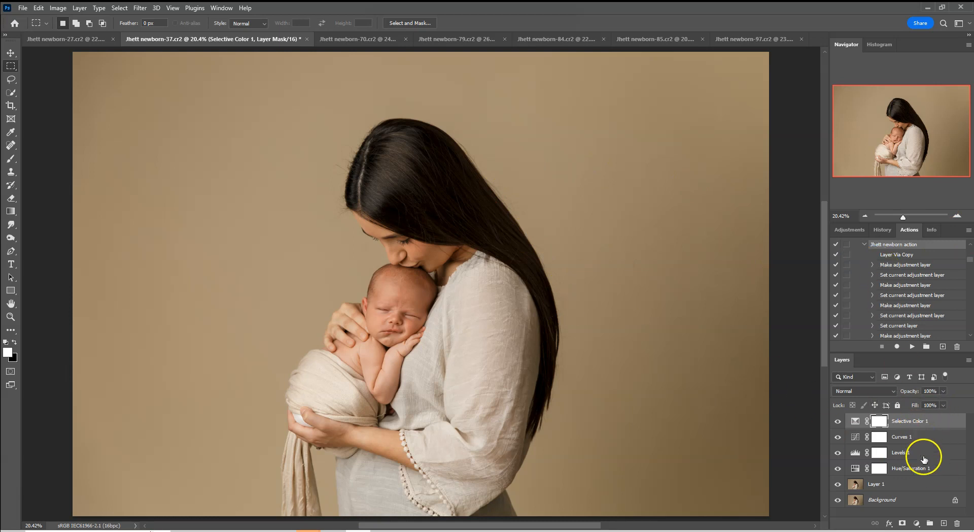
shift+click(904, 491)
drag(908, 451, 959, 524)
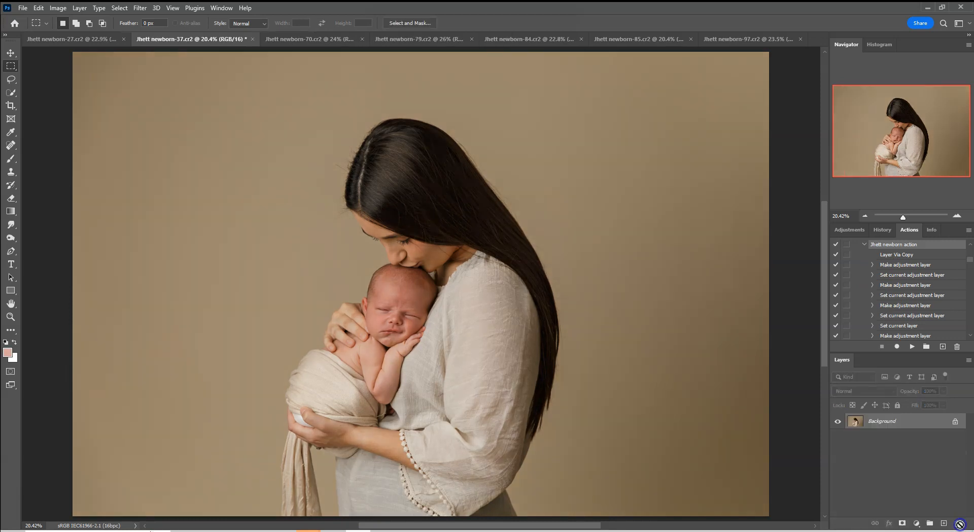
Delete the adjustment layers and Layer 1 from photo newborn-27, keeping only the Background layer.
click(69, 39)
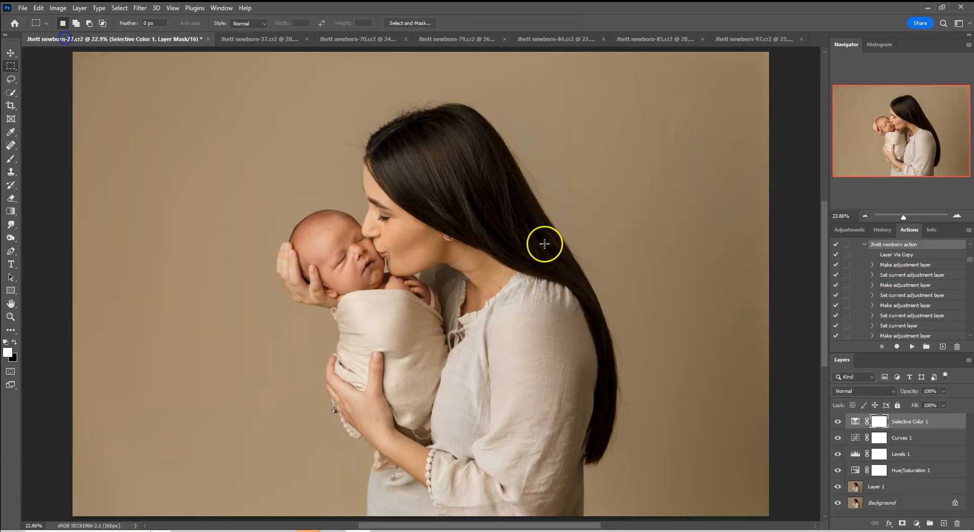
shift+click(902, 488)
drag(899, 450, 928, 495)
drag(956, 526, 957, 525)
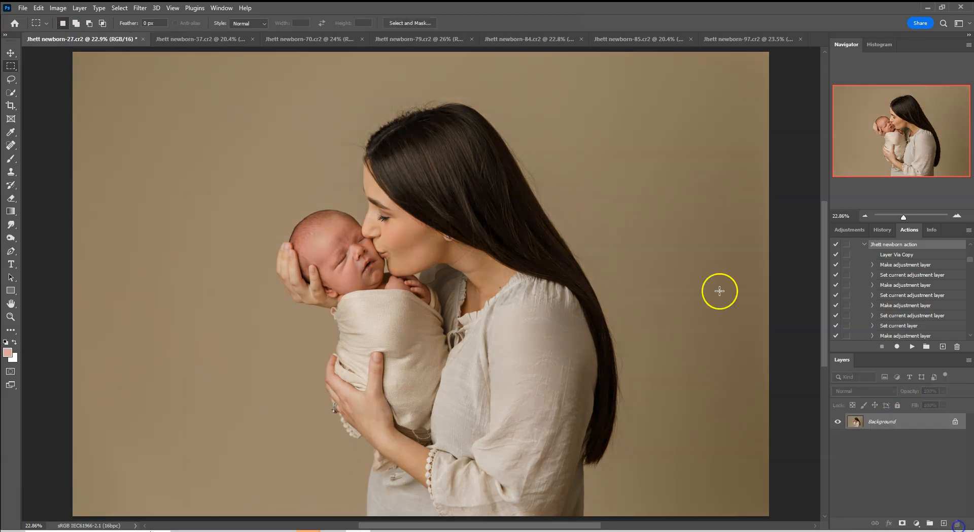
Look through the unedited open session photos and return to newborn-27.
click(169, 44)
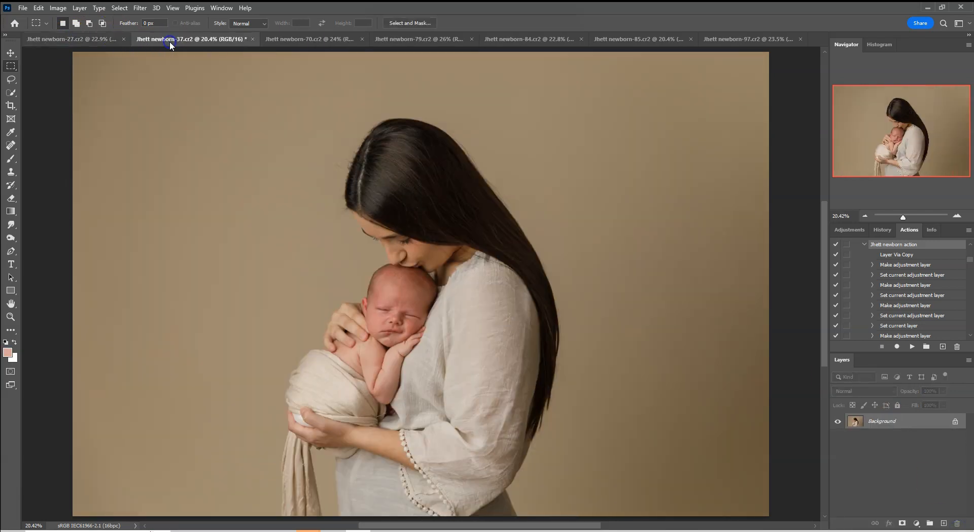
click(274, 41)
click(423, 44)
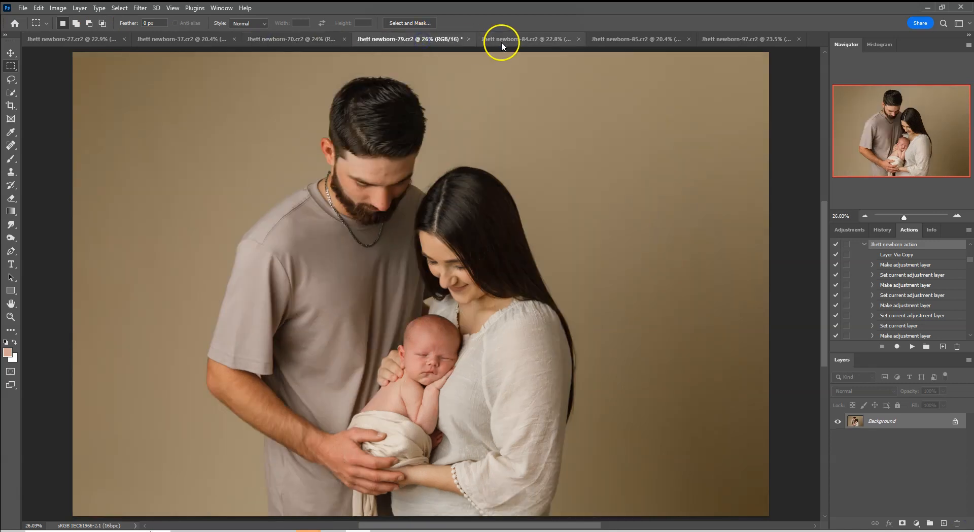
click(501, 40)
click(604, 40)
click(726, 41)
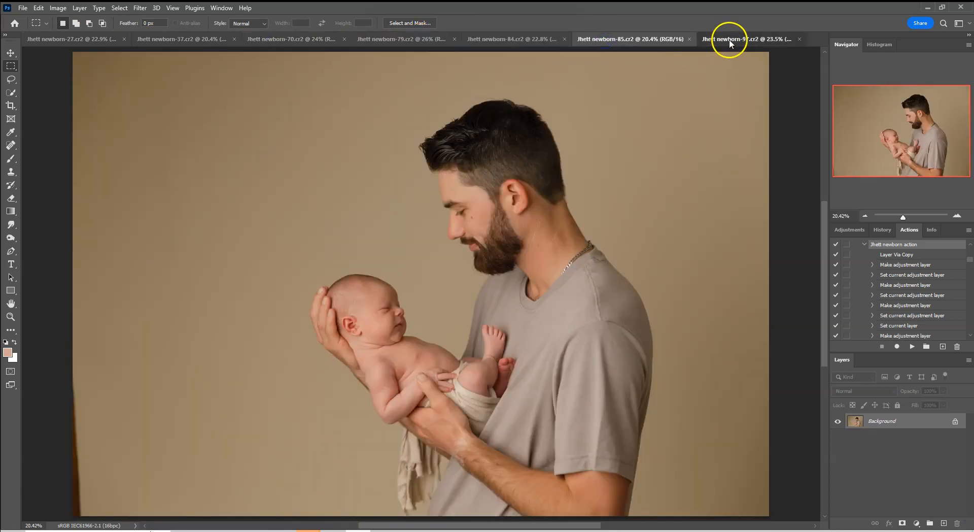
click(62, 39)
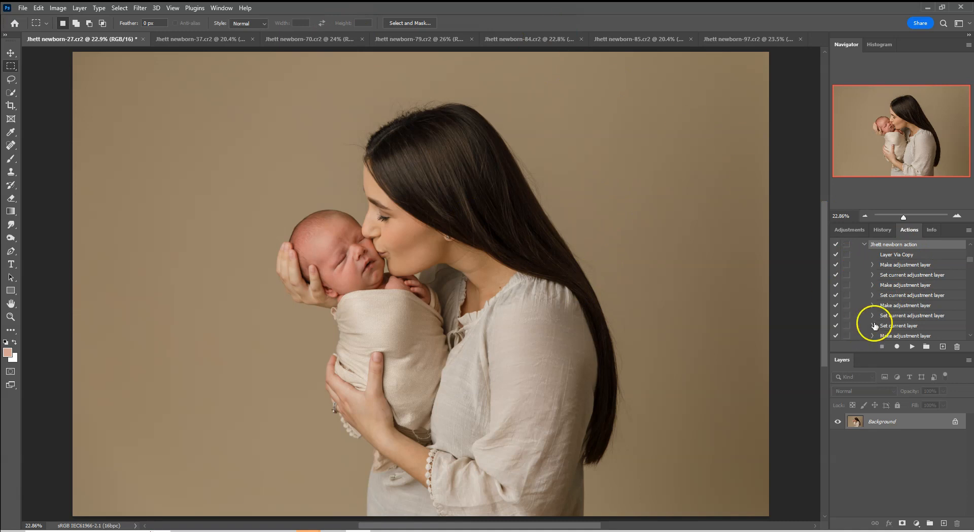
Run a Batch on the opened files with the recorded newborn action from the photographer's own set, destination None.
click(23, 8)
mouse_move(63, 256)
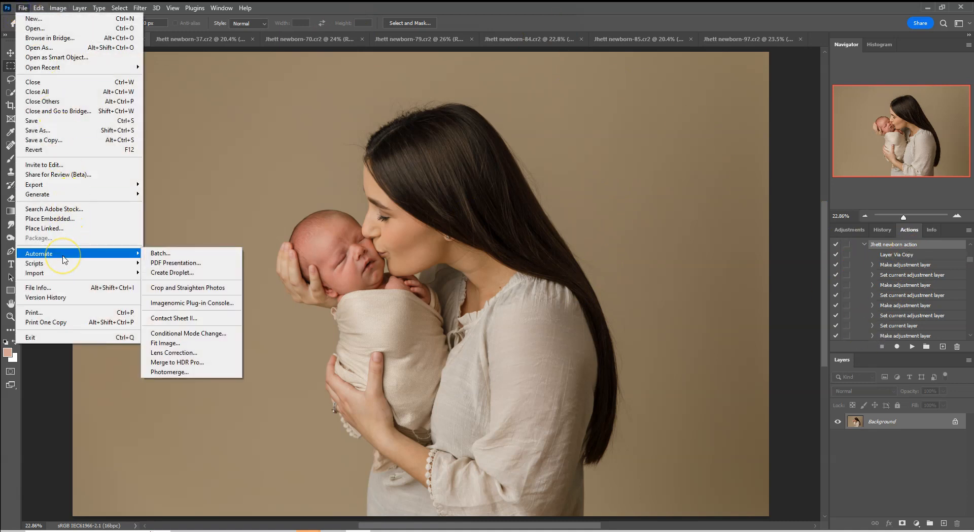
click(160, 252)
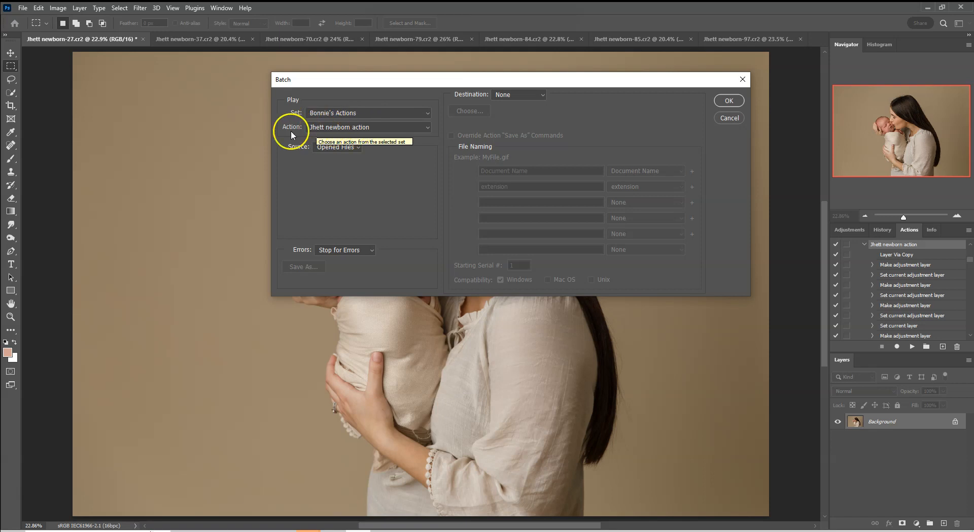
click(366, 113)
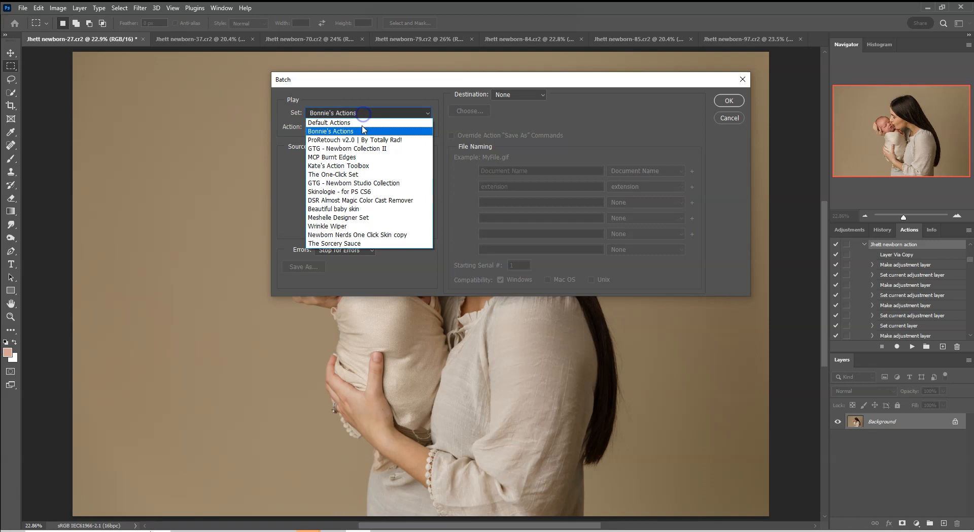
click(340, 113)
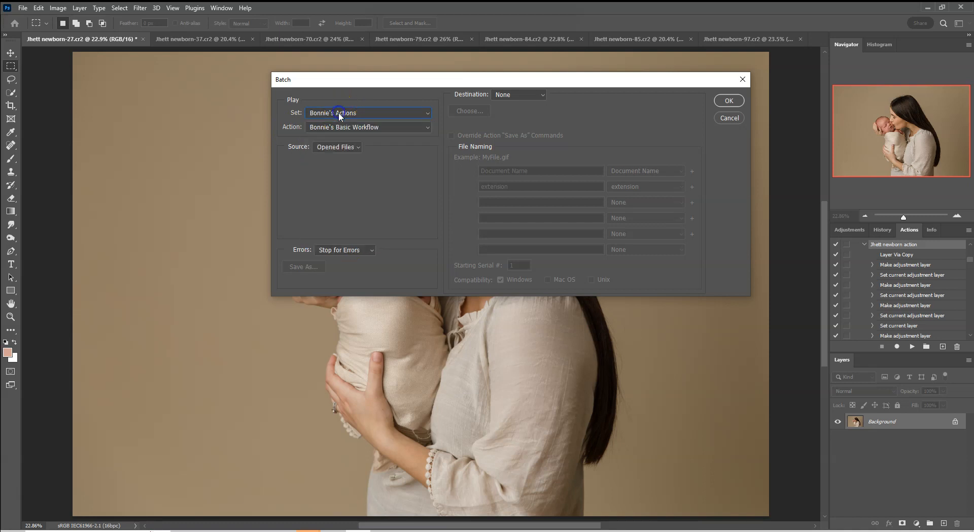
click(333, 128)
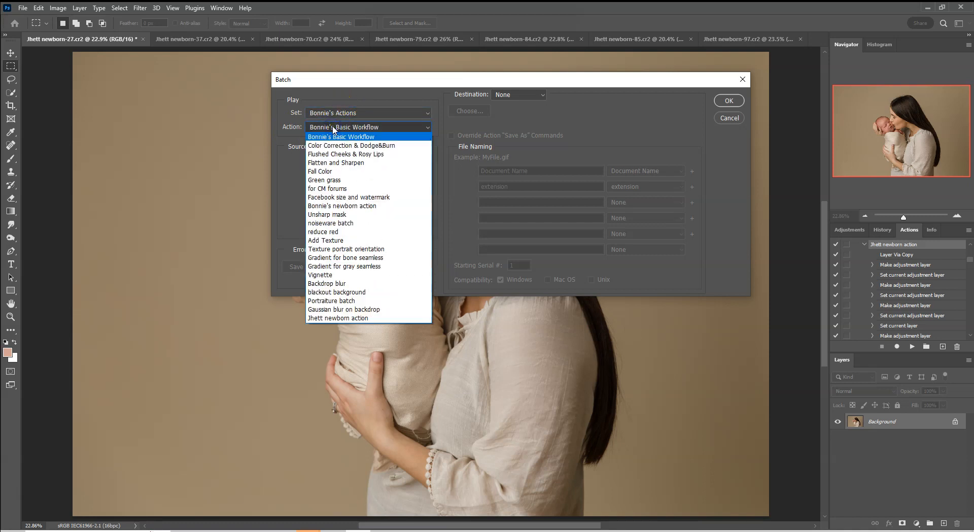
click(343, 318)
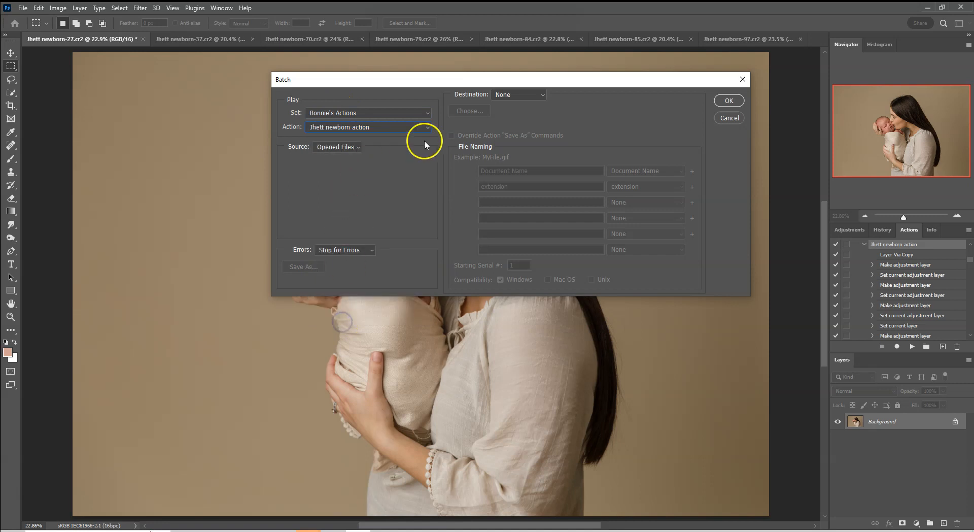
click(729, 101)
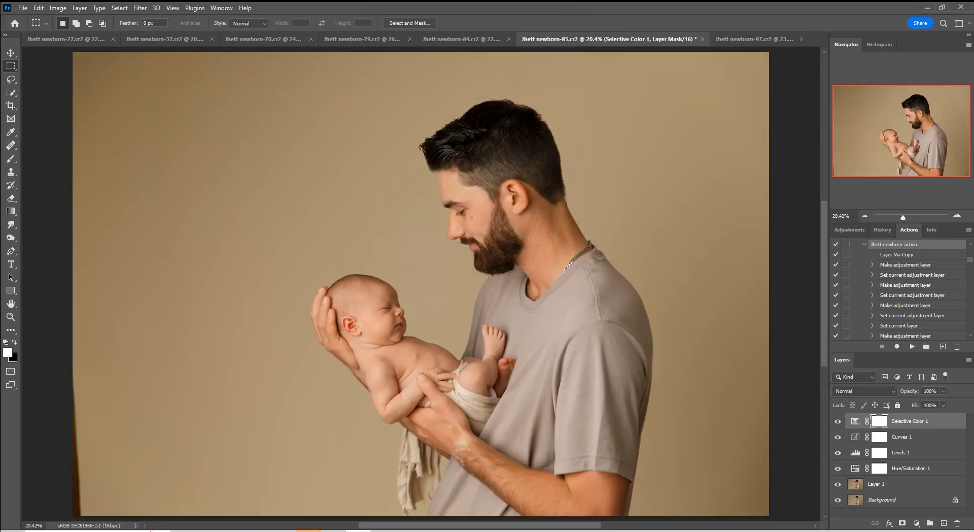
Review the batch-edited photos from newborn-84 back to newborn-27.
click(462, 39)
click(361, 39)
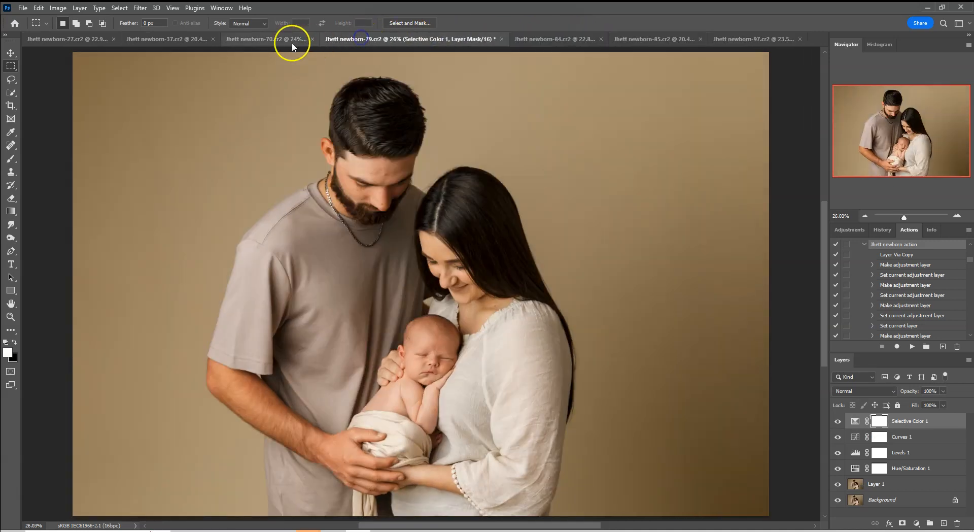
click(276, 40)
click(163, 37)
click(90, 41)
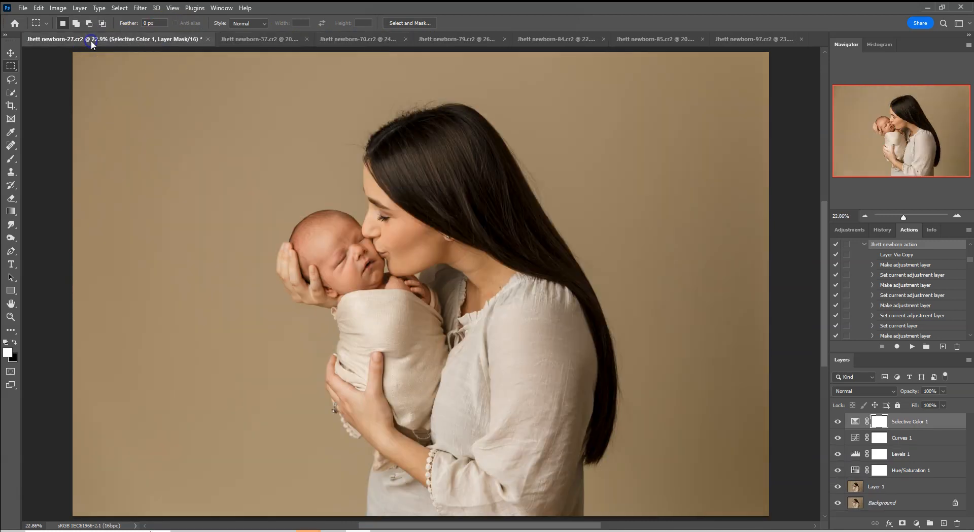